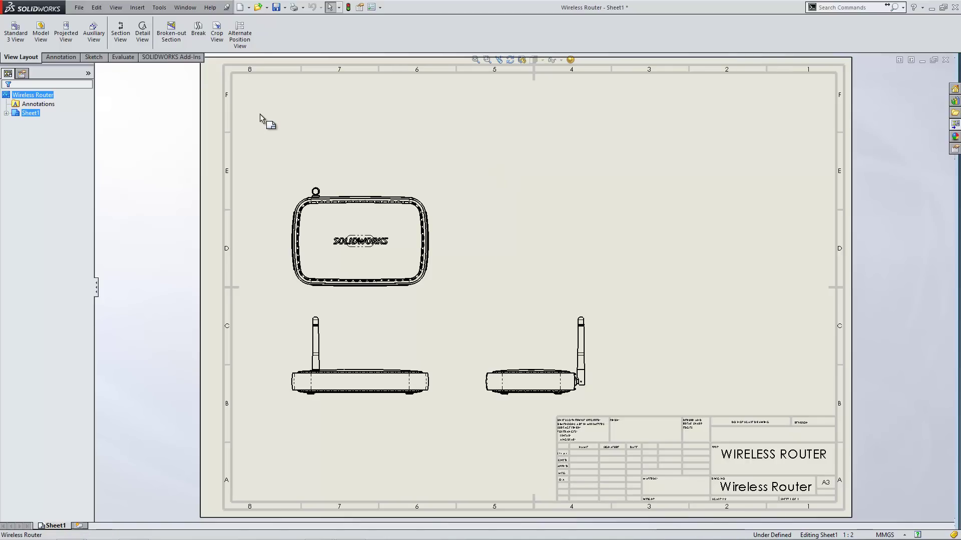
# Step: Draw a vertical section line through the middle of the router's front view and accept it
pyautogui.click(121, 44)
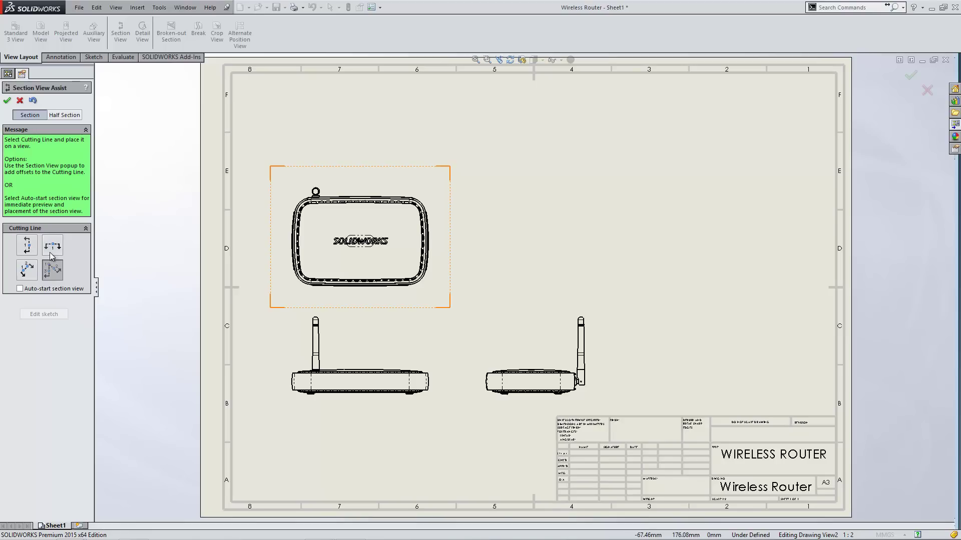
pyautogui.click(27, 250)
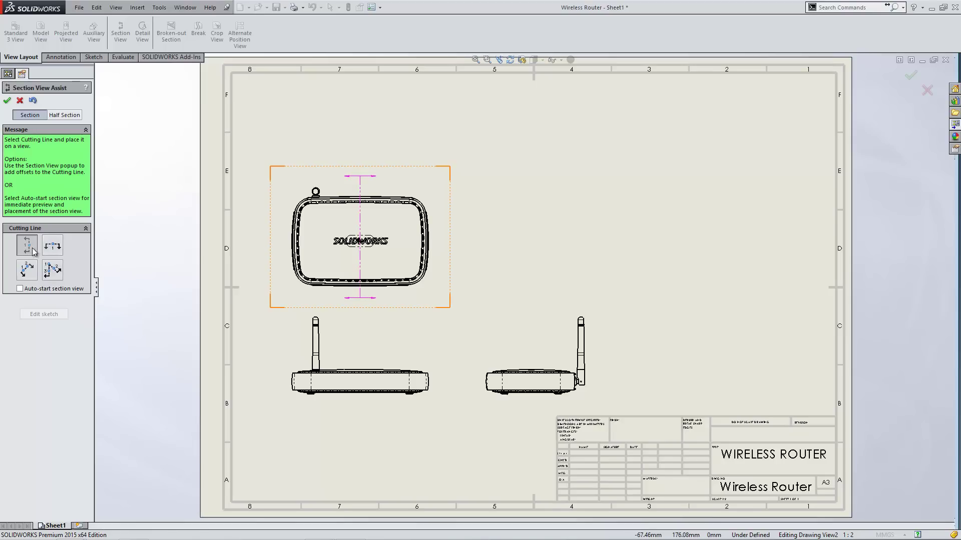
pyautogui.click(362, 397)
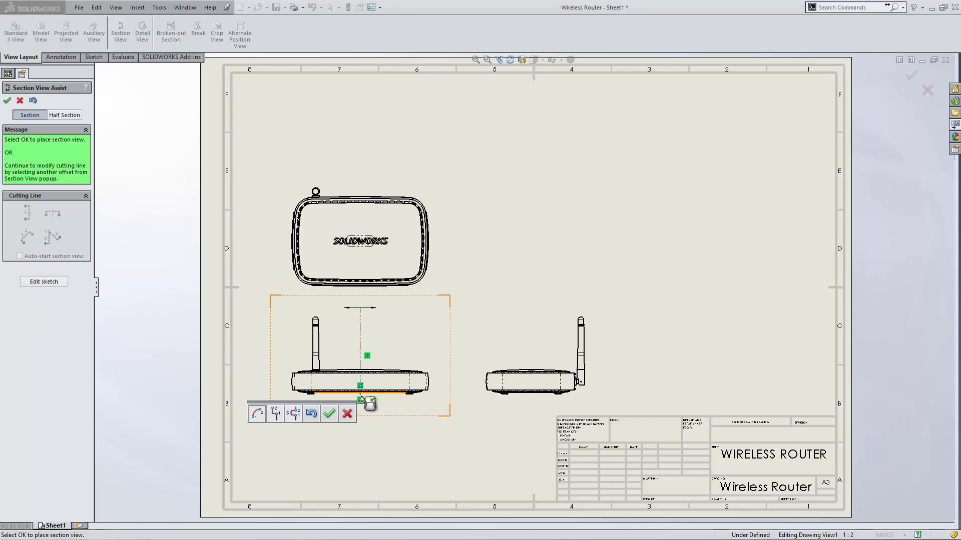
pyautogui.click(333, 415)
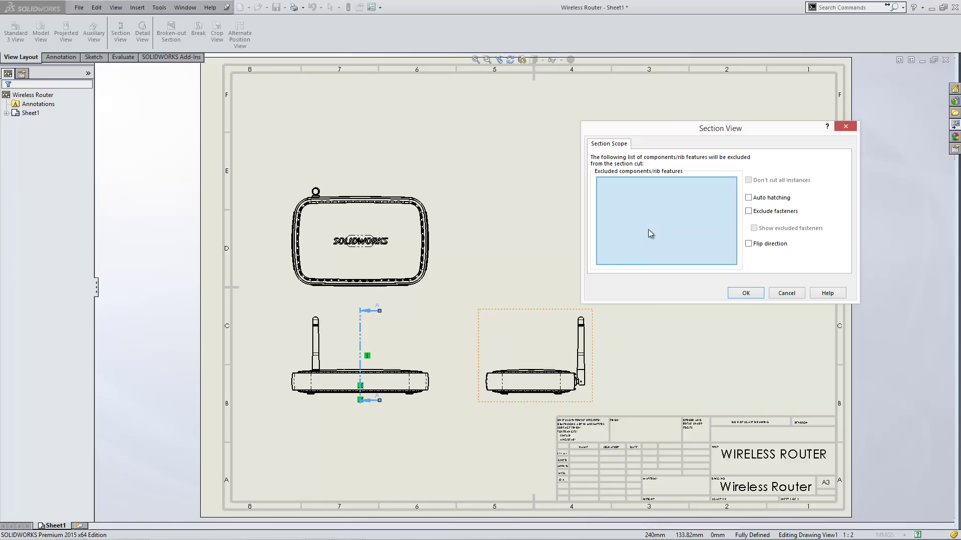
# Step: Confirm the section with no components excluded and place Section A-A above the side view
pyautogui.click(745, 293)
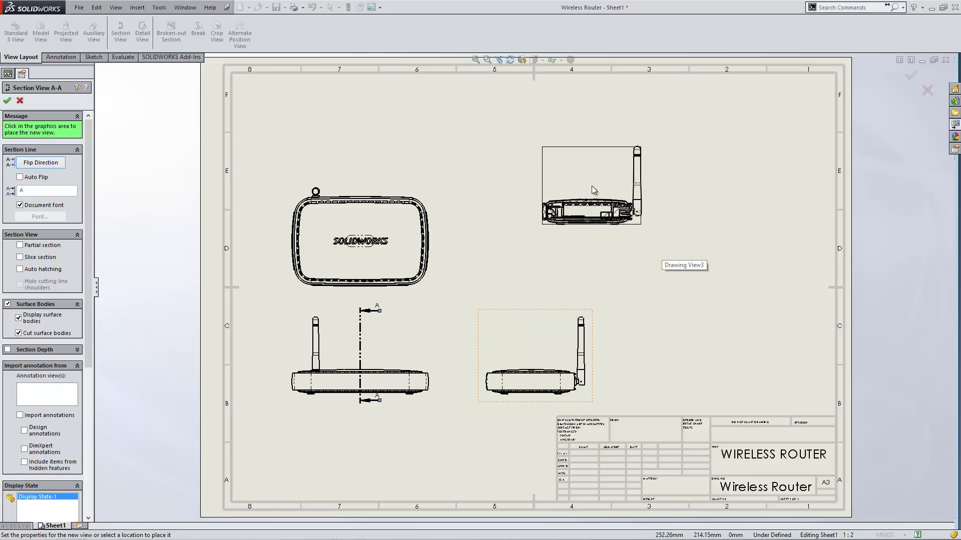
pyautogui.click(593, 187)
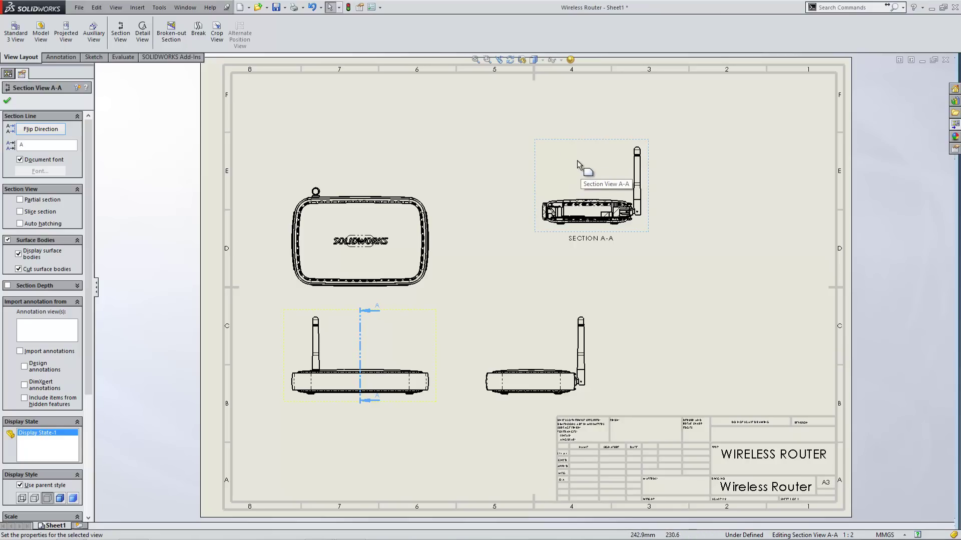
# Step: Rotate Section A-A into a trimetric 3D orientation and nudge it slightly left
pyautogui.click(522, 60)
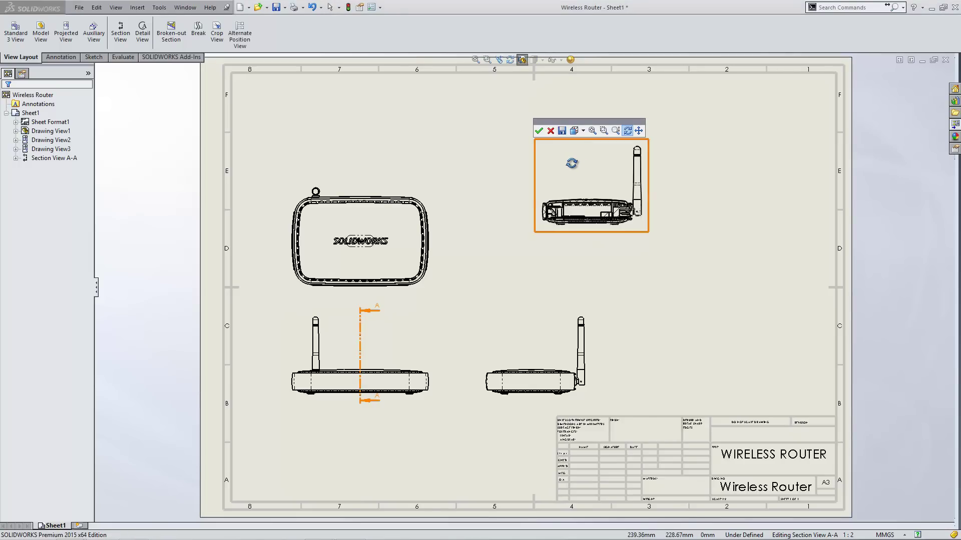
pyautogui.moveTo(571, 166)
pyautogui.mouseDown()
pyautogui.moveTo(548, 157)
pyautogui.moveTo(633, 210)
pyautogui.moveTo(628, 232)
pyautogui.mouseUp()
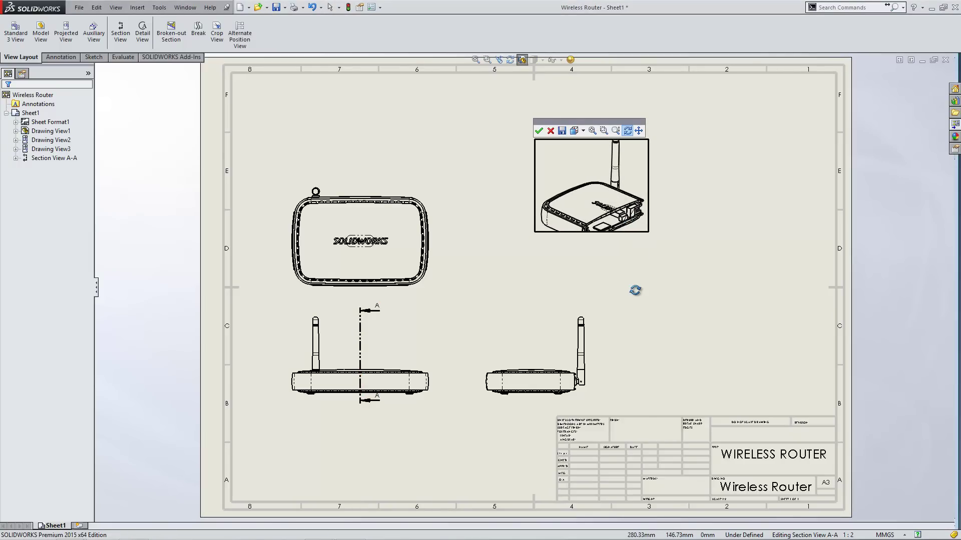
pyautogui.click(584, 131)
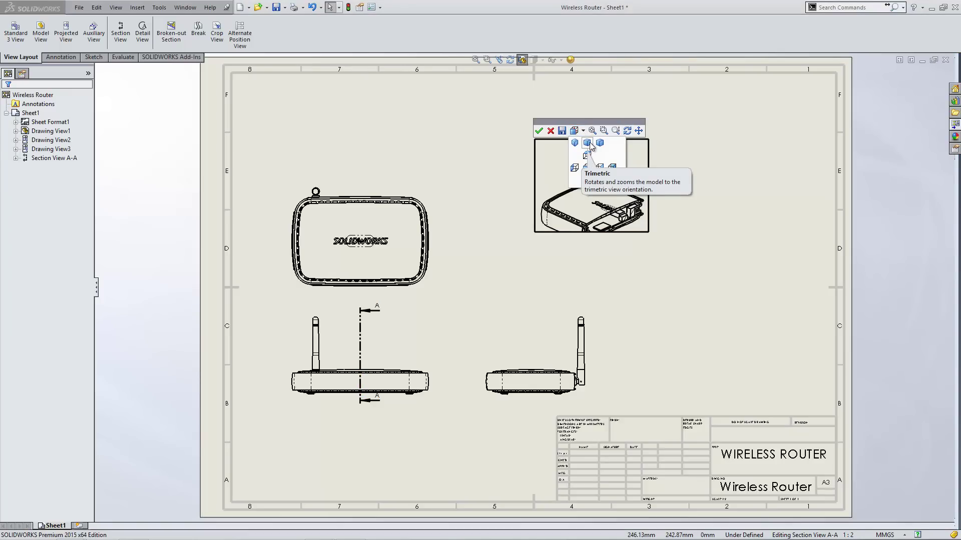
pyautogui.click(599, 143)
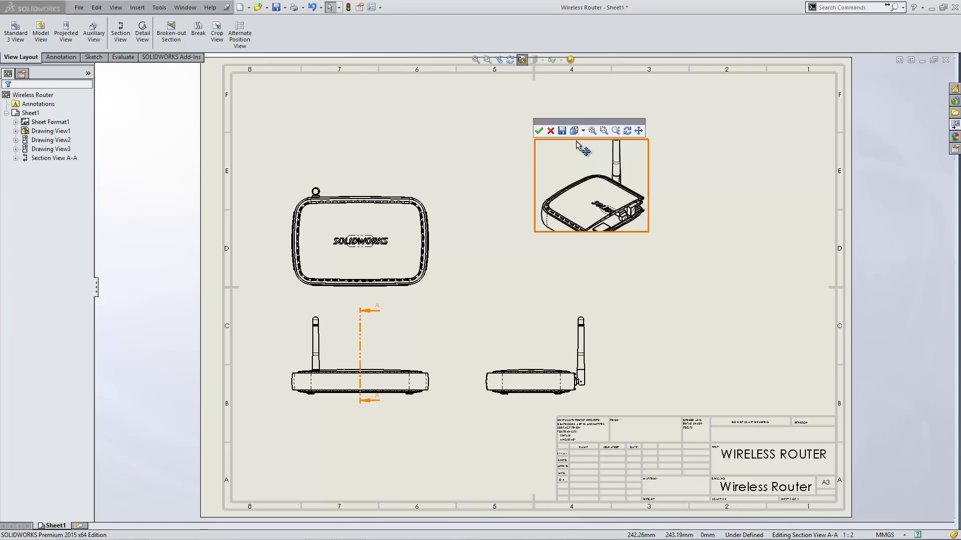
pyautogui.click(539, 131)
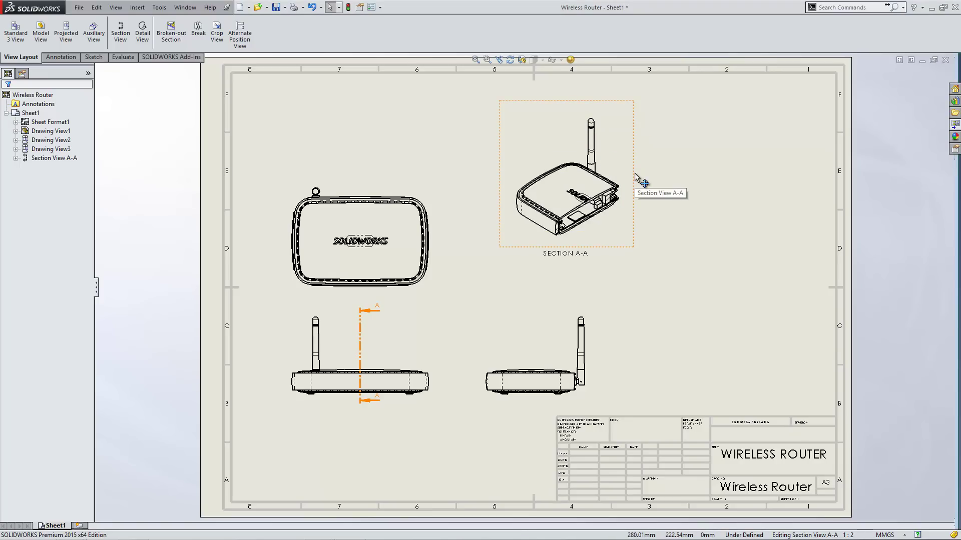
pyautogui.moveTo(643, 187); pyautogui.dragTo(619, 179)
pyautogui.click(672, 209)
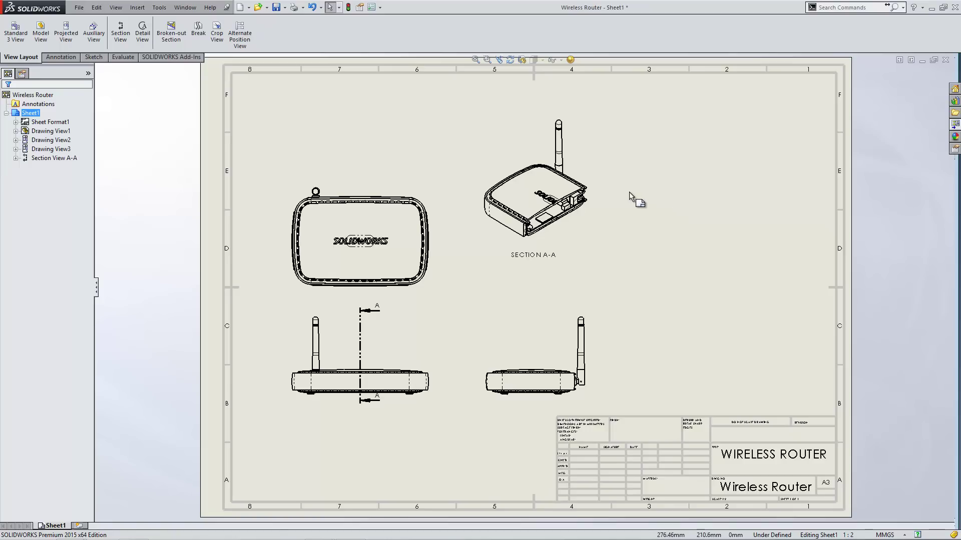
# Step: Place a half-section cutting line through the centre of the router's top view
pyautogui.click(124, 32)
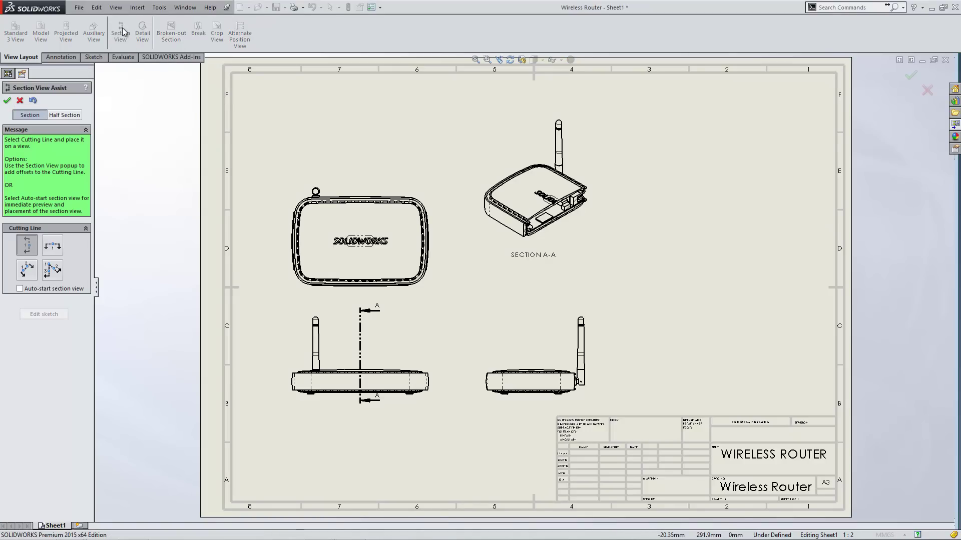
pyautogui.click(64, 116)
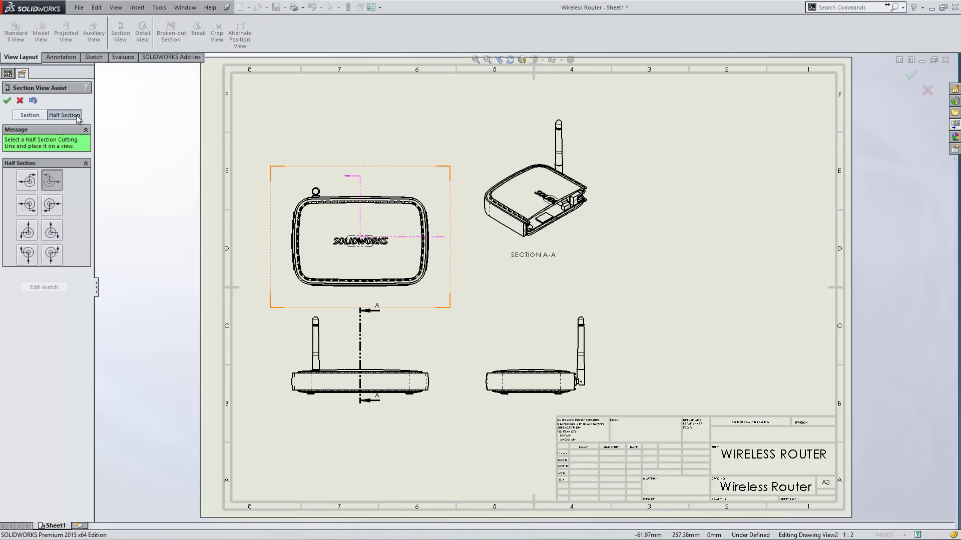
pyautogui.click(364, 244)
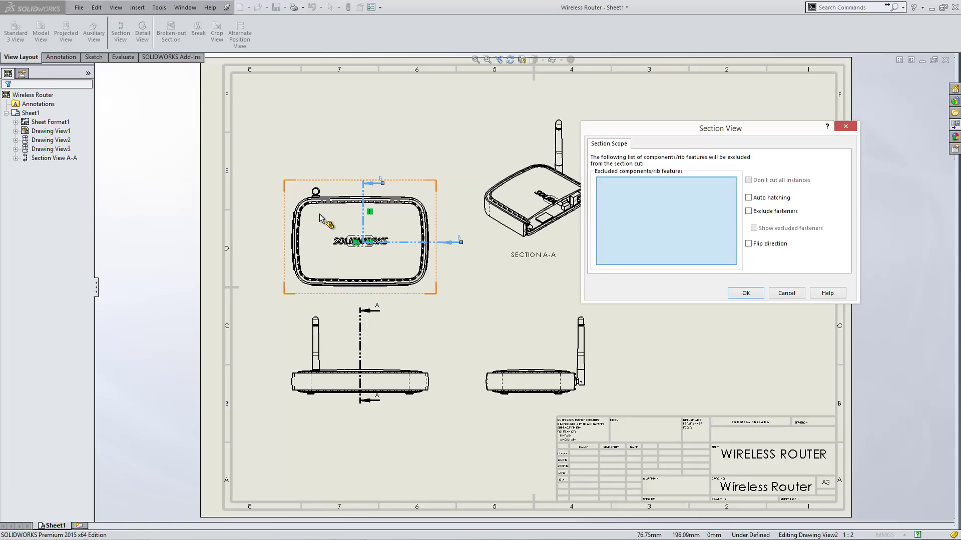
# Step: Exclude the PCB Assembly under Drawing View2 > Wireless Router from the cut and confirm
pyautogui.click(15, 140)
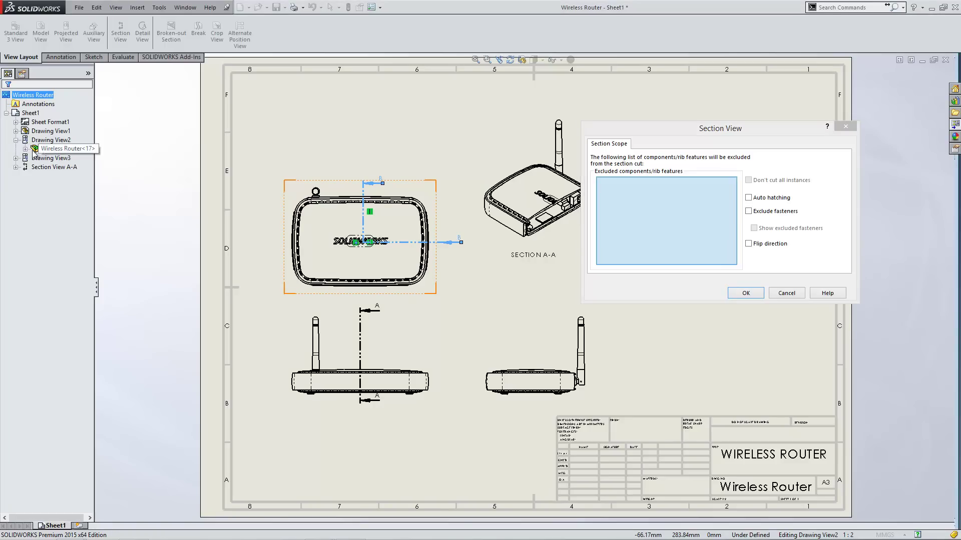
pyautogui.click(25, 149)
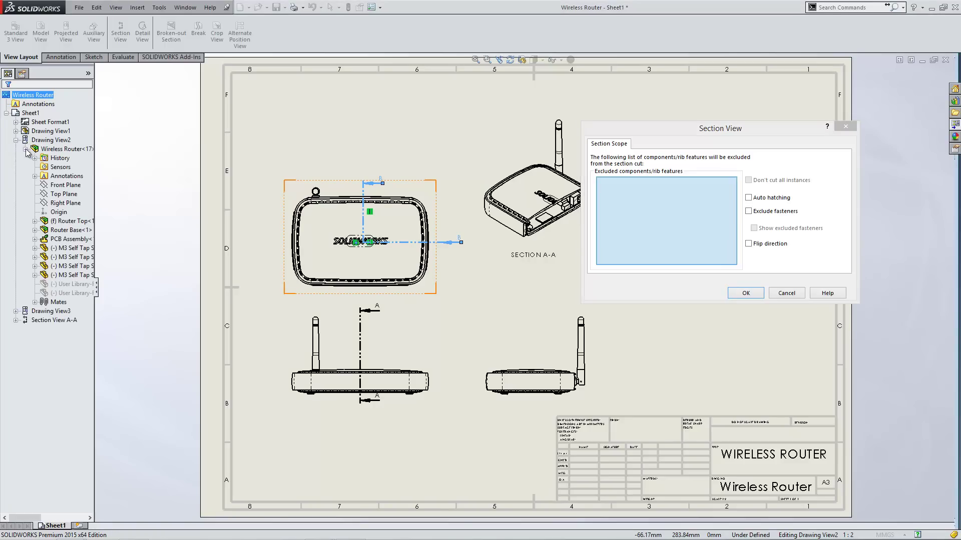
pyautogui.click(56, 240)
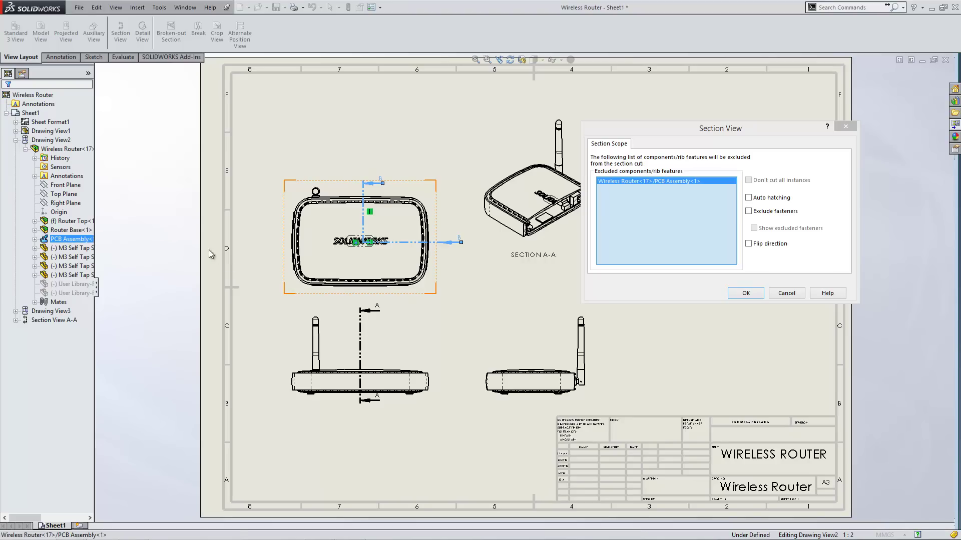
pyautogui.click(745, 293)
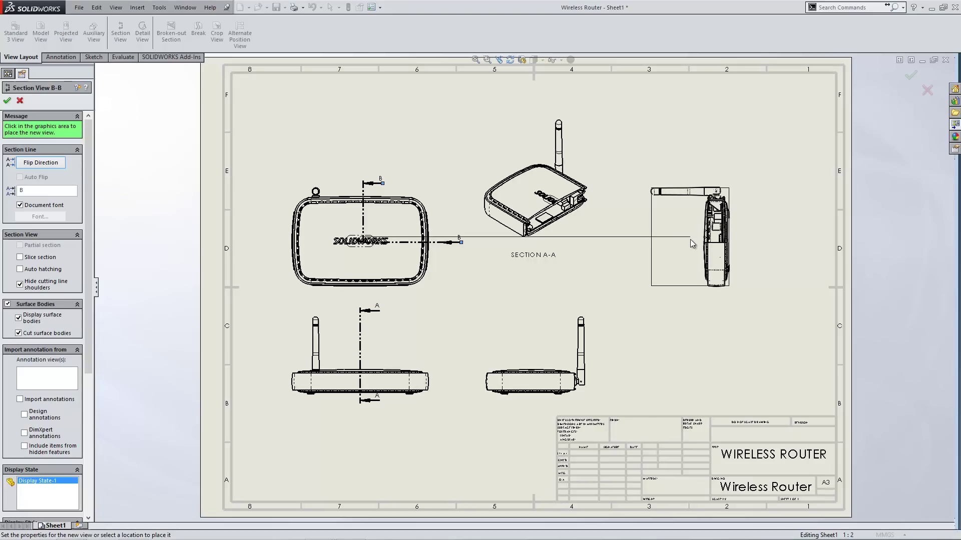
# Step: Place Section B-B right of the top view, break its alignment, and drag it up
pyautogui.click(690, 239)
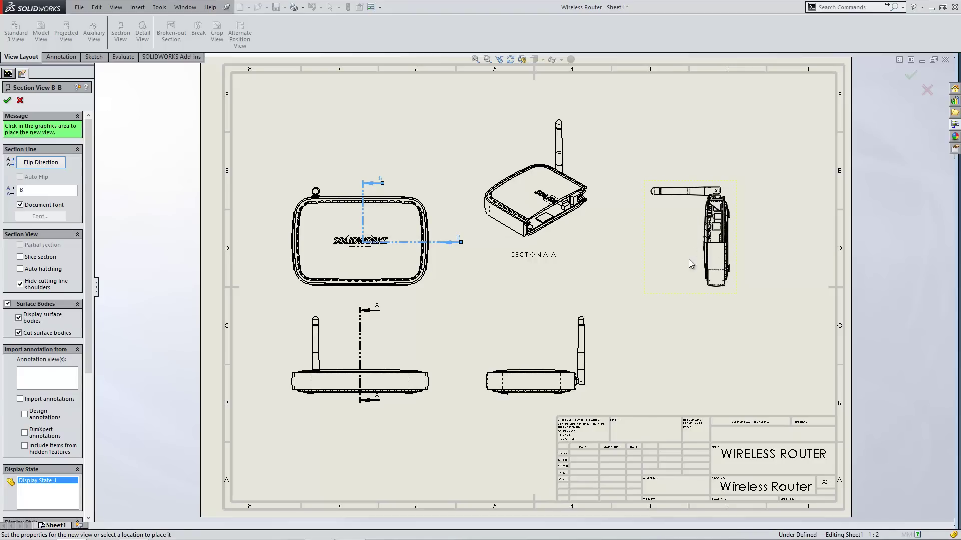
pyautogui.click(645, 238)
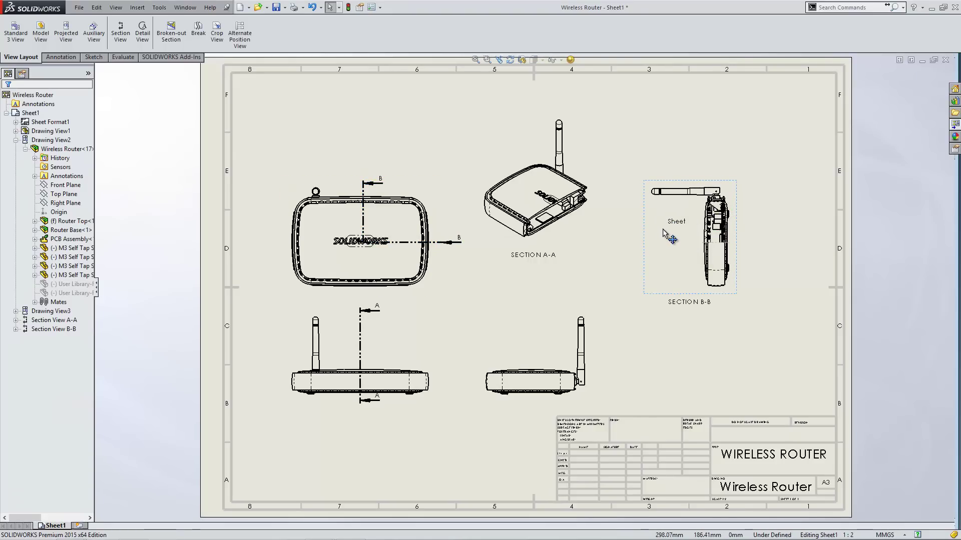
pyautogui.rightClick(673, 236)
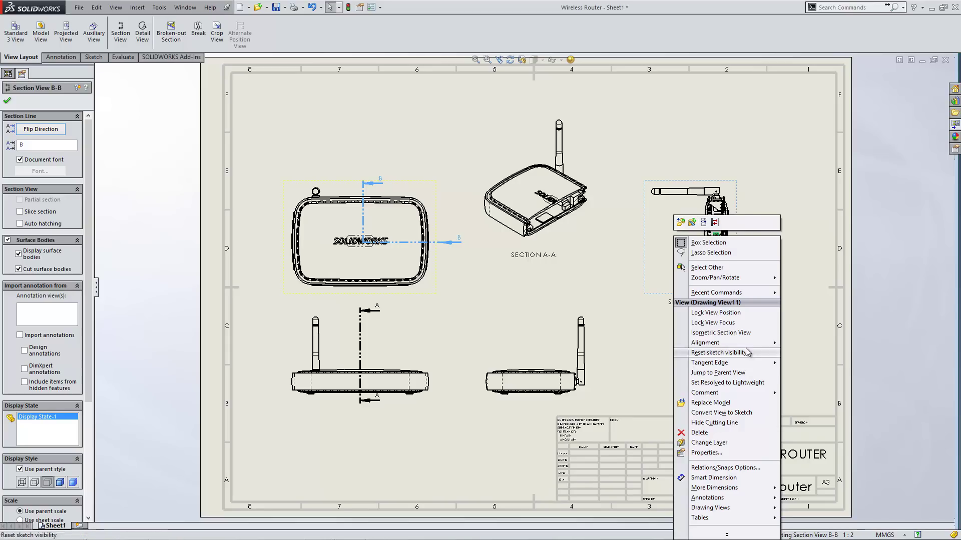
pyautogui.moveTo(753, 344)
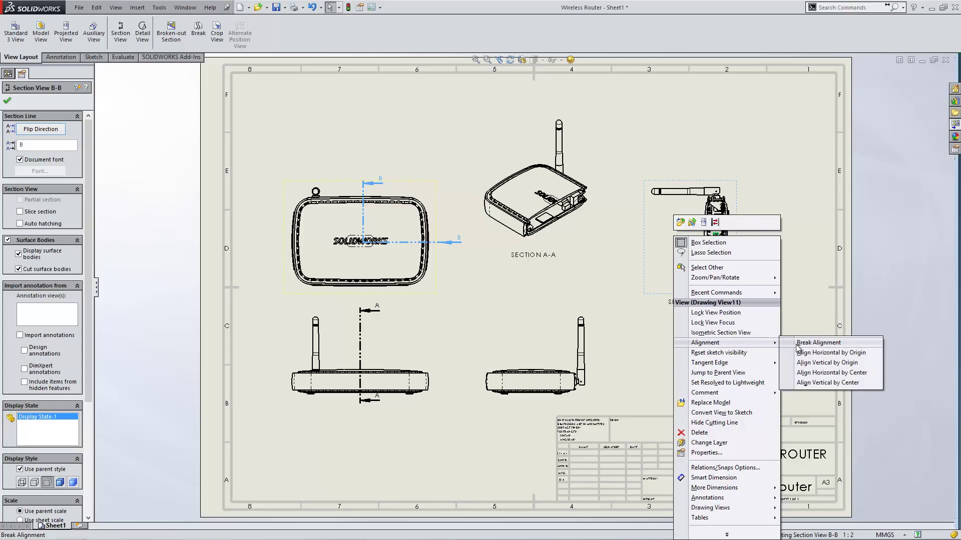
pyautogui.click(818, 342)
pyautogui.moveTo(745, 243); pyautogui.dragTo(755, 201)
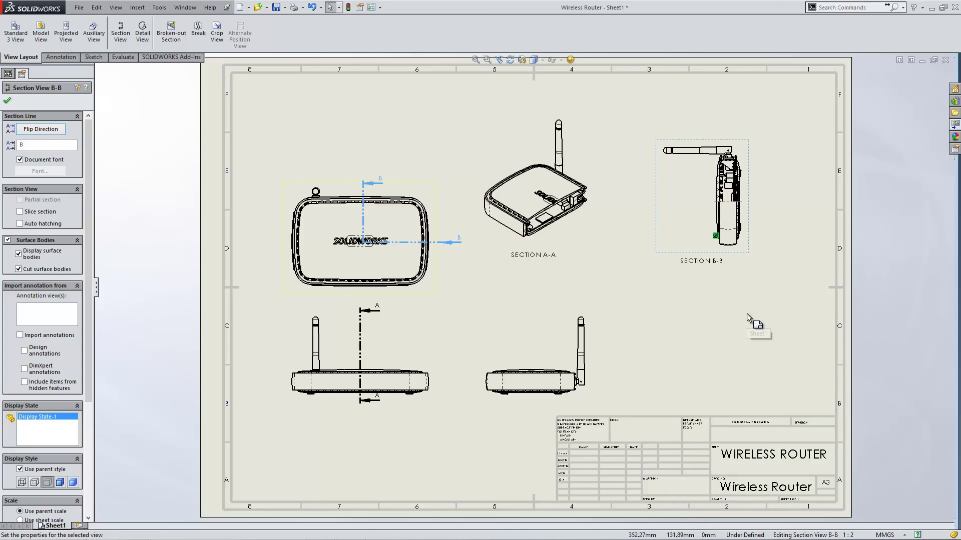
# Step: Rotate Section B-B into an isometric 3D orientation showing the uncut PCB inside
pyautogui.click(521, 60)
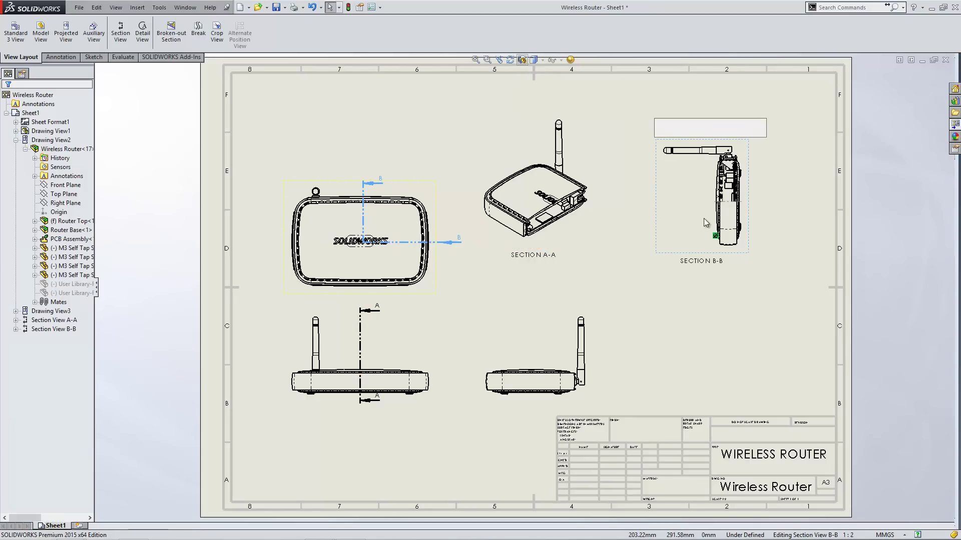
pyautogui.moveTo(702, 182)
pyautogui.mouseDown()
pyautogui.moveTo(666, 186)
pyautogui.moveTo(658, 240)
pyautogui.moveTo(713, 372)
pyautogui.moveTo(785, 380)
pyautogui.moveTo(785, 292)
pyautogui.moveTo(760, 252)
pyautogui.moveTo(708, 273)
pyautogui.moveTo(708, 307)
pyautogui.moveTo(740, 316)
pyautogui.moveTo(746, 309)
pyautogui.moveTo(734, 307)
pyautogui.moveTo(751, 306)
pyautogui.mouseUp()
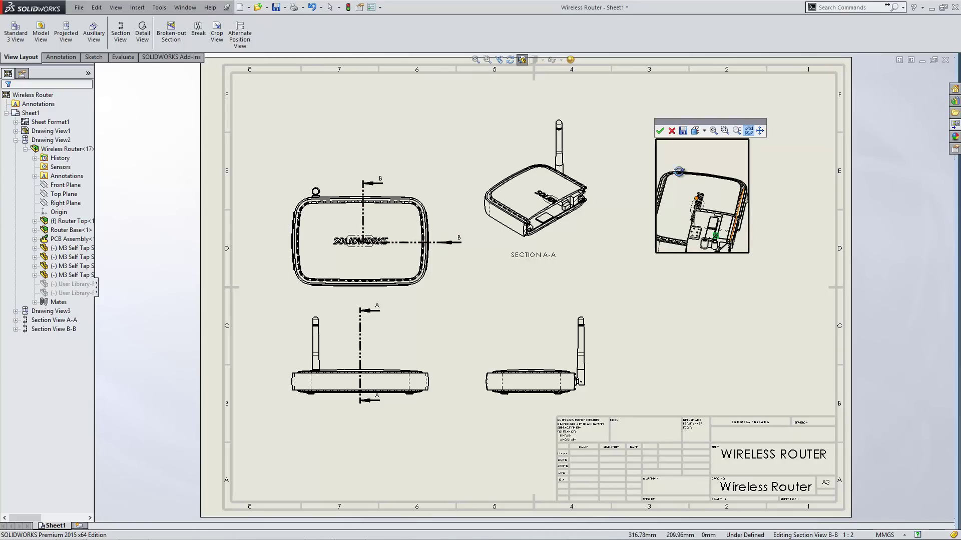
pyautogui.click(661, 132)
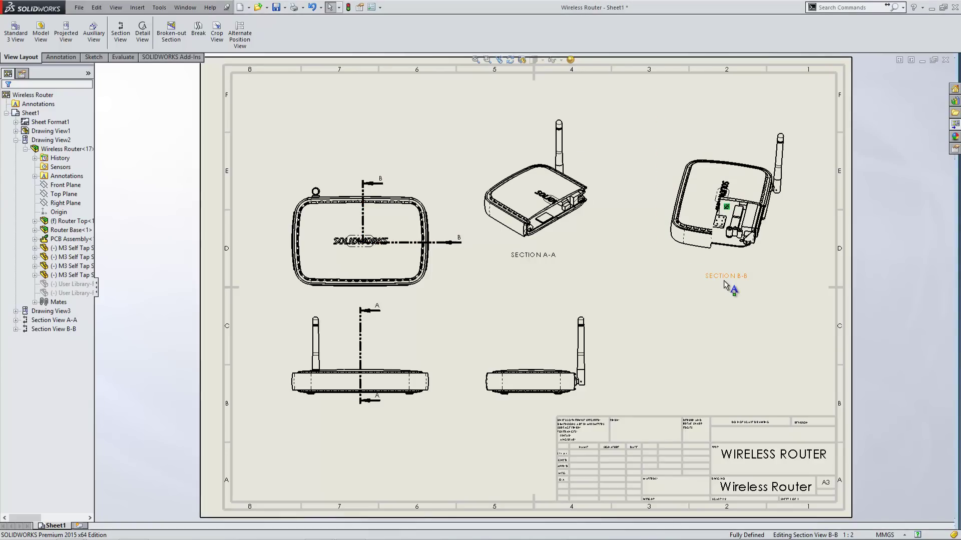
pyautogui.click(740, 287)
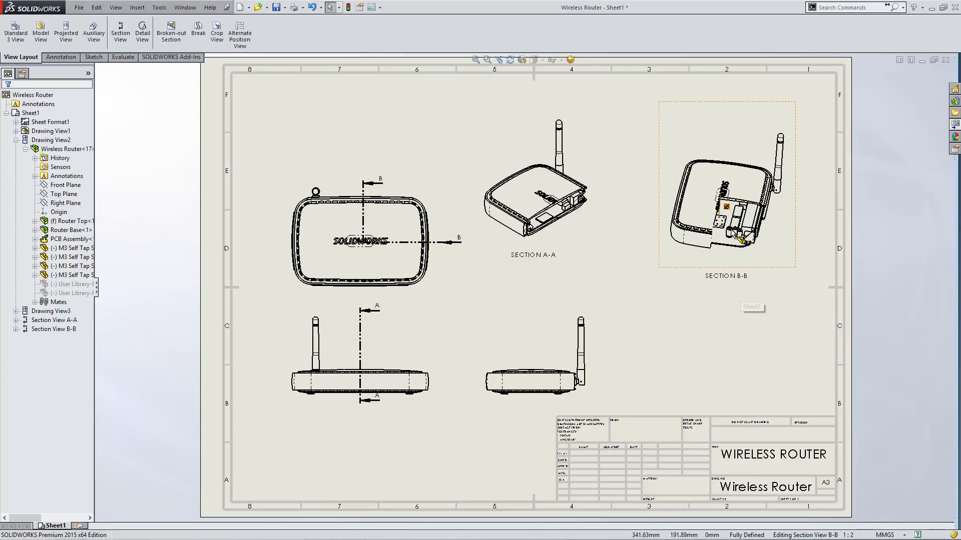
pyautogui.scroll(7, 719, 232)
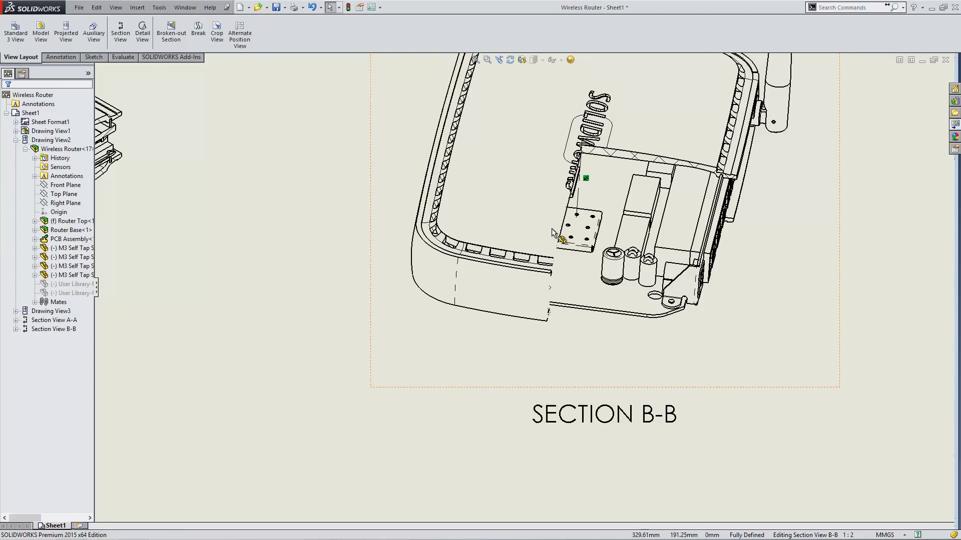
# Step: Turn off Hide cutting line shoulders in Section B-B's view properties
pyautogui.rightClick(749, 241)
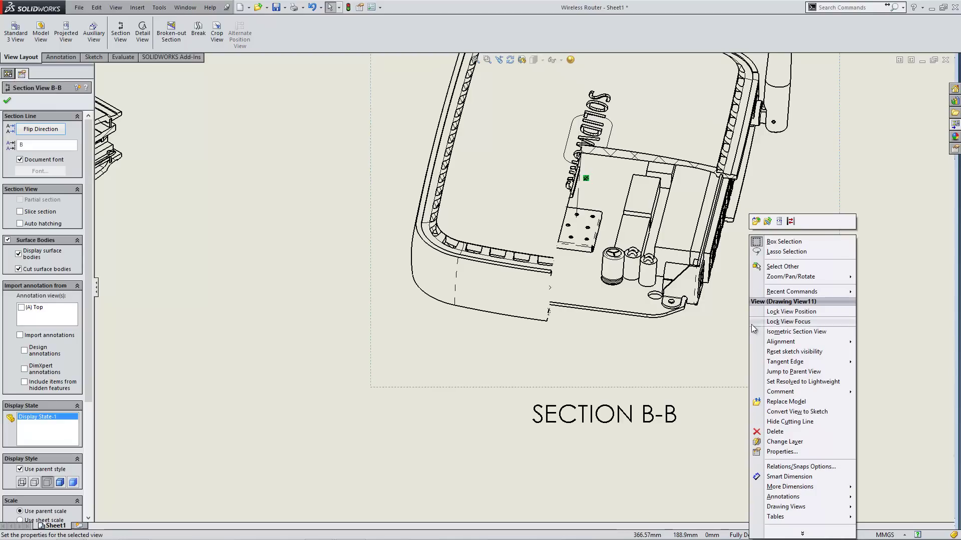
pyautogui.click(784, 452)
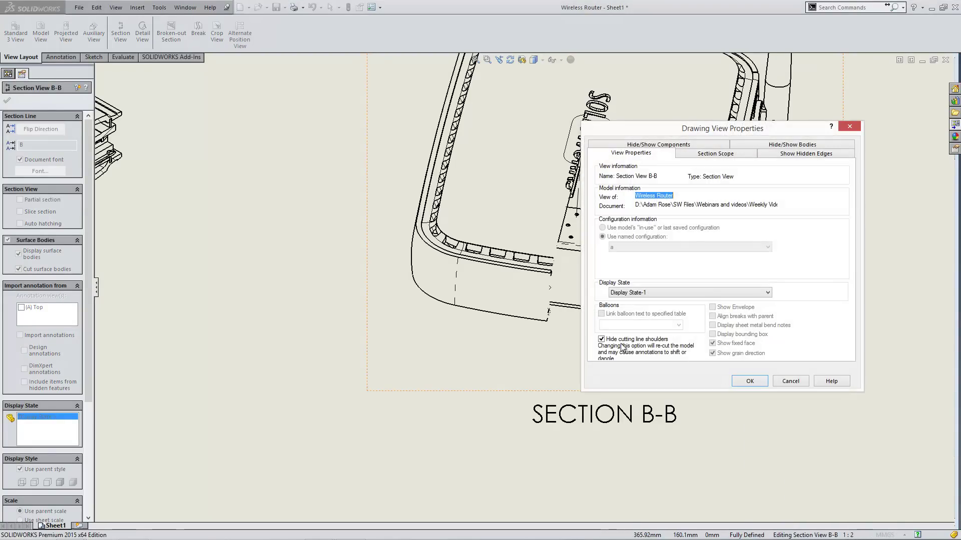
pyautogui.click(601, 339)
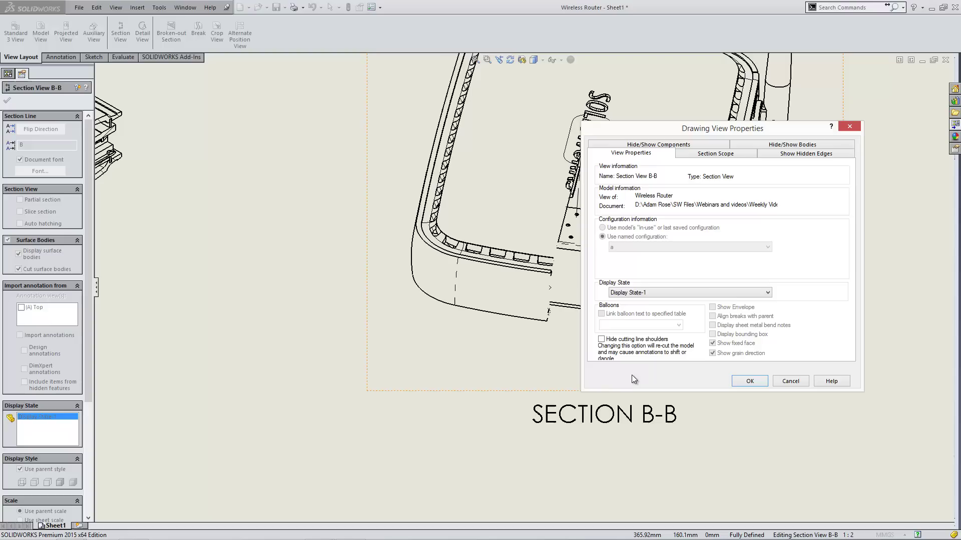
pyautogui.click(755, 383)
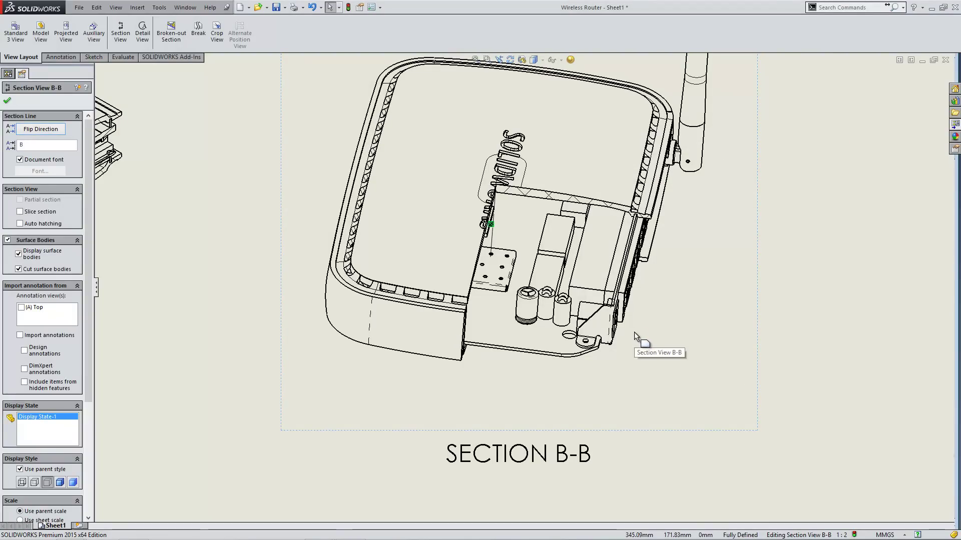
pyautogui.press('Escape')
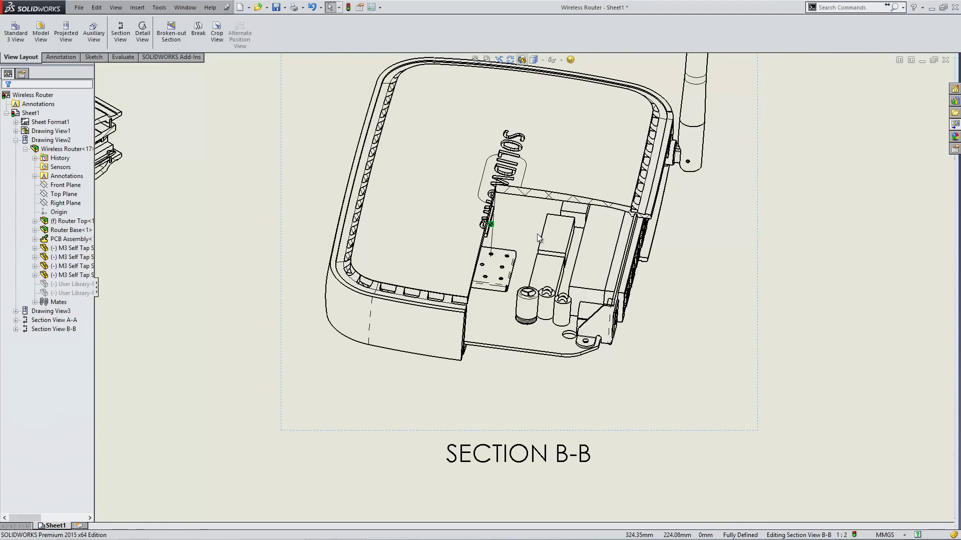
pyautogui.moveTo(538, 237); pyautogui.dragTo(520, 125, button='middle')
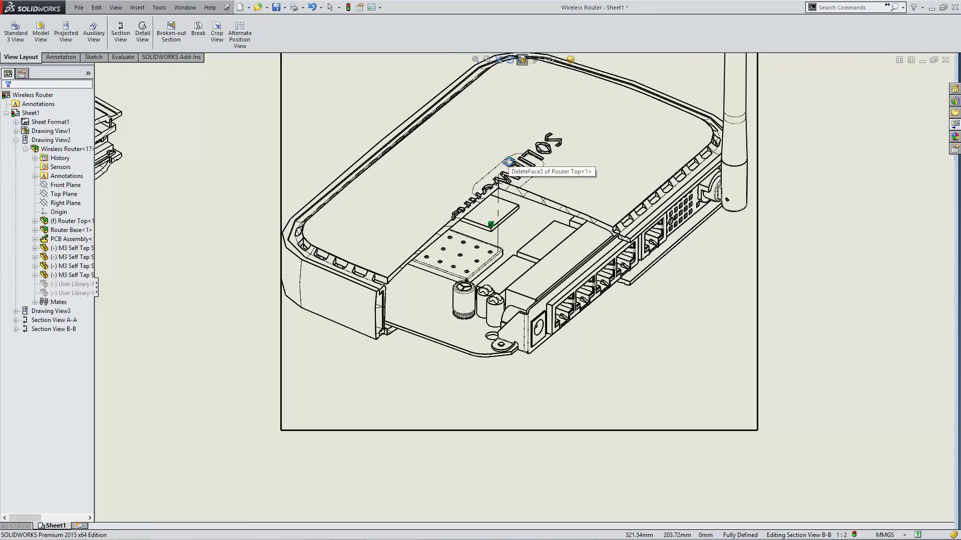
pyautogui.press('Escape')
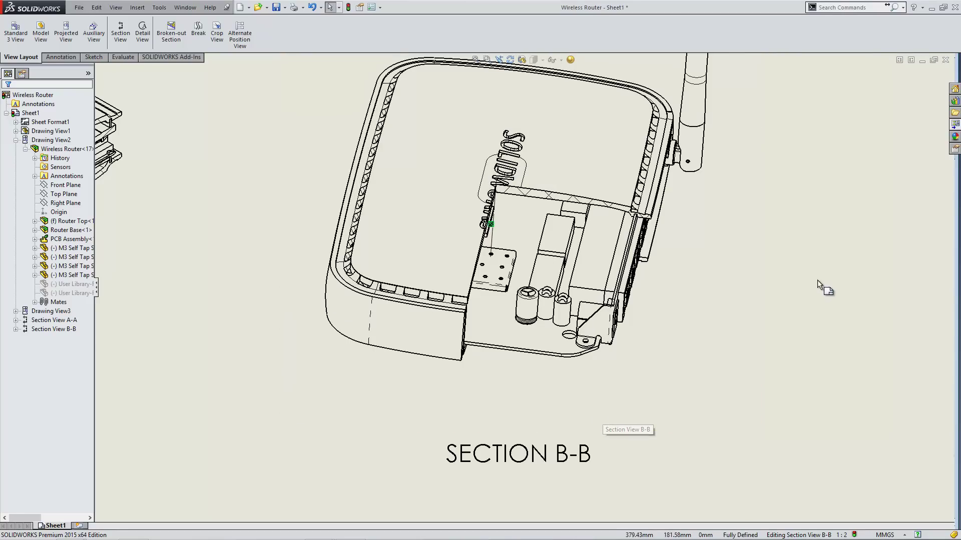
pyautogui.press('f')
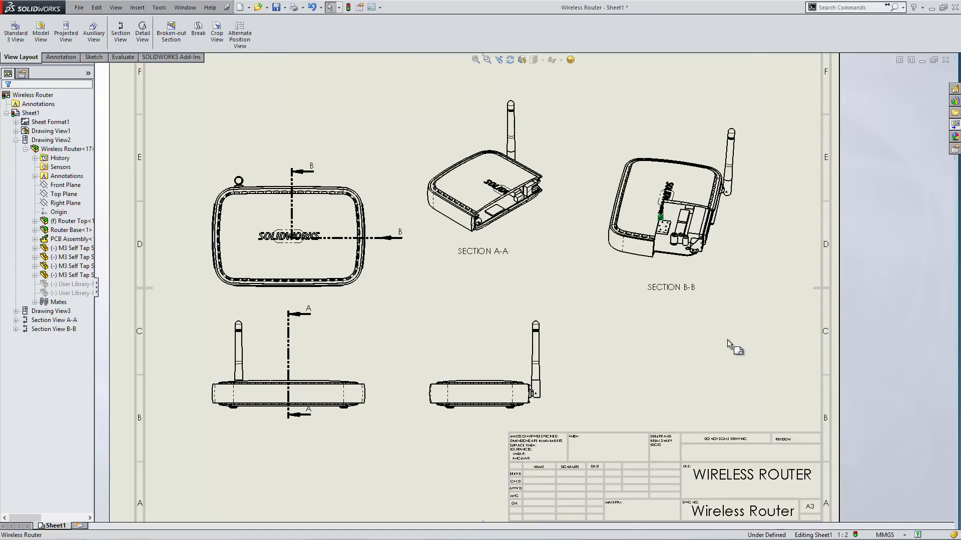